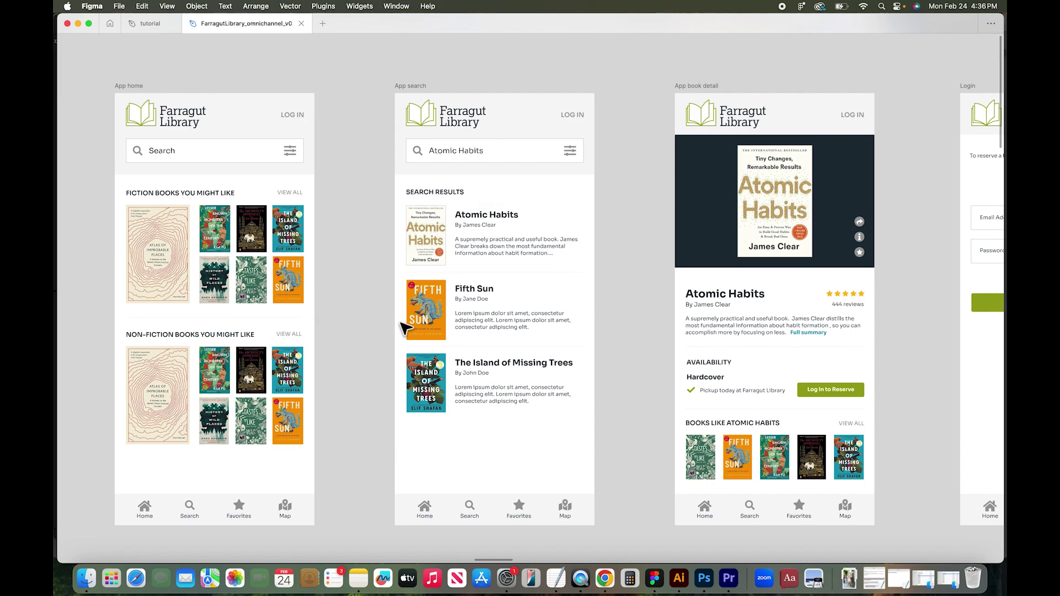
- Double-click the Home icon in the app's nav bar to select it
double_click(144, 506)
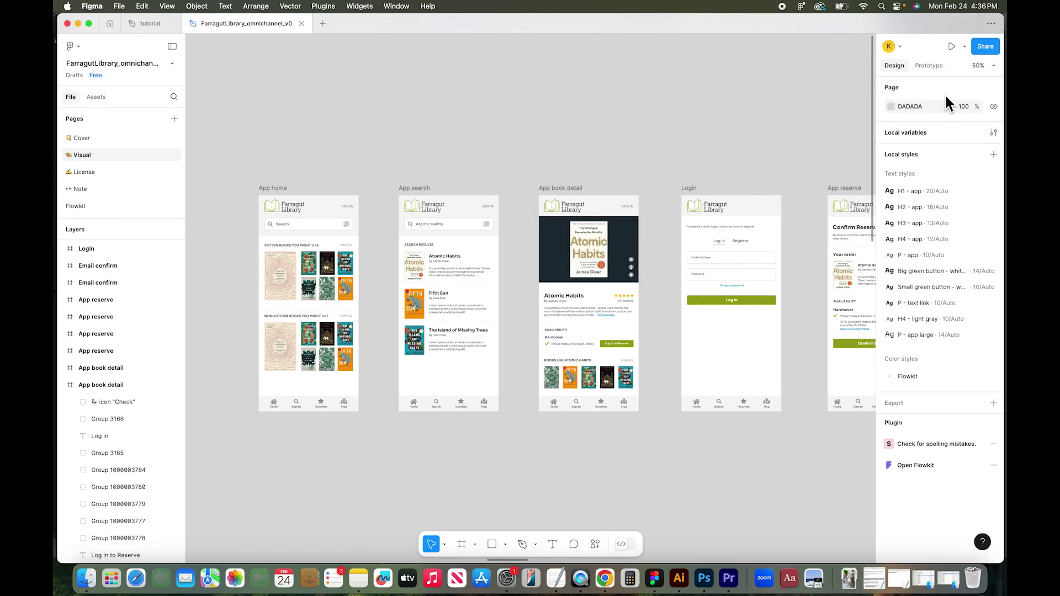
- Link the App home frame to App search with an On click Smart animate transition
click(928, 66)
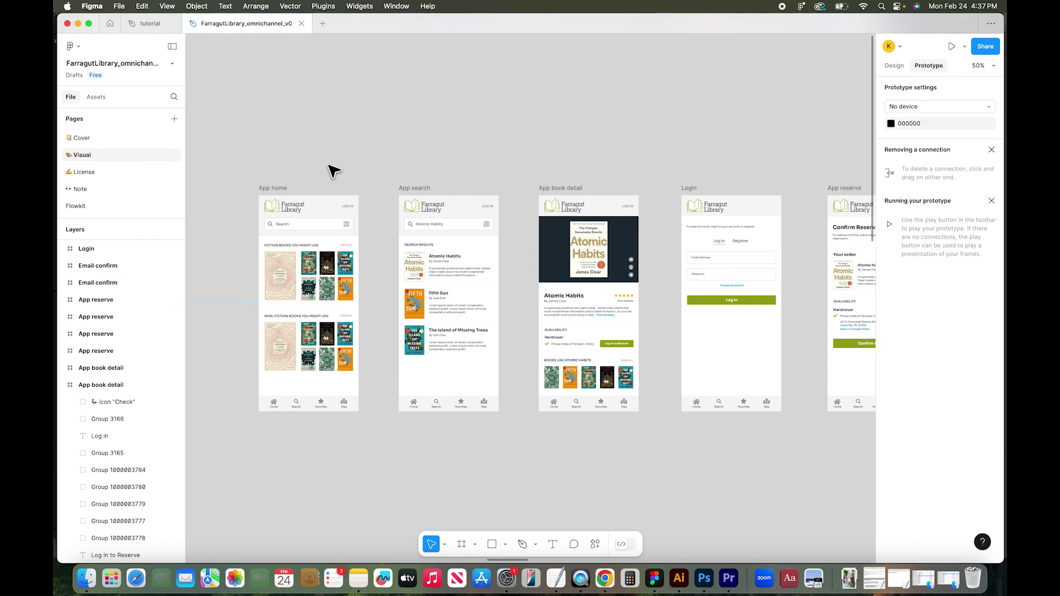
click(276, 187)
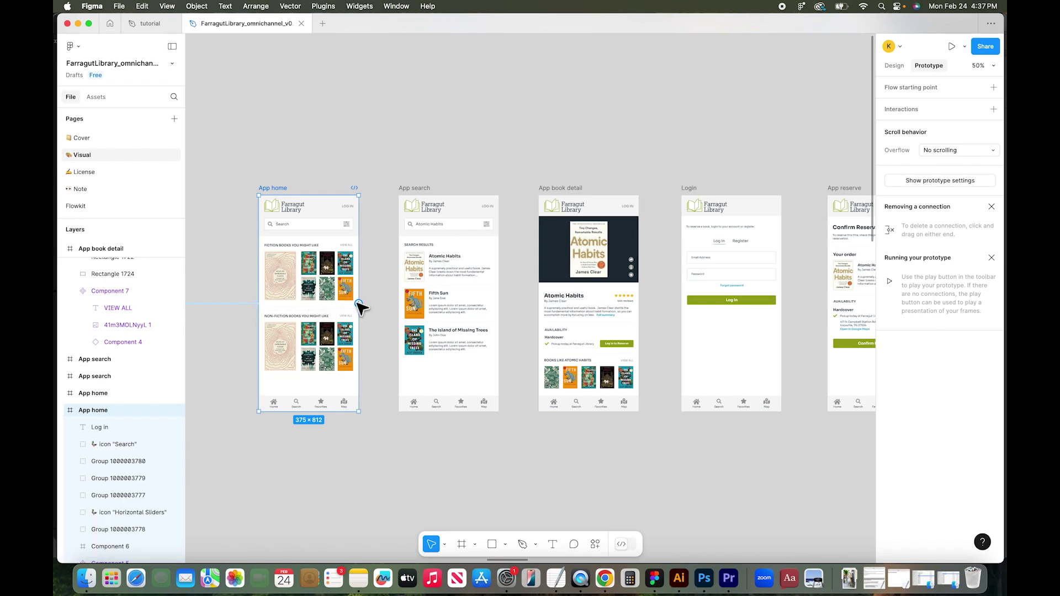
drag(360, 304, 412, 308)
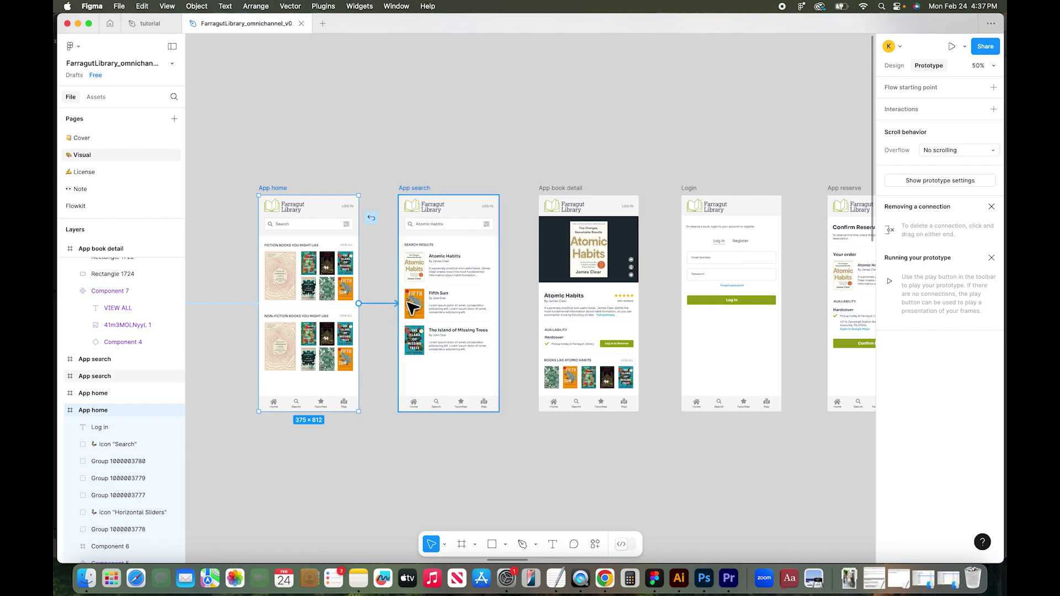
drag(412, 308, 413, 308)
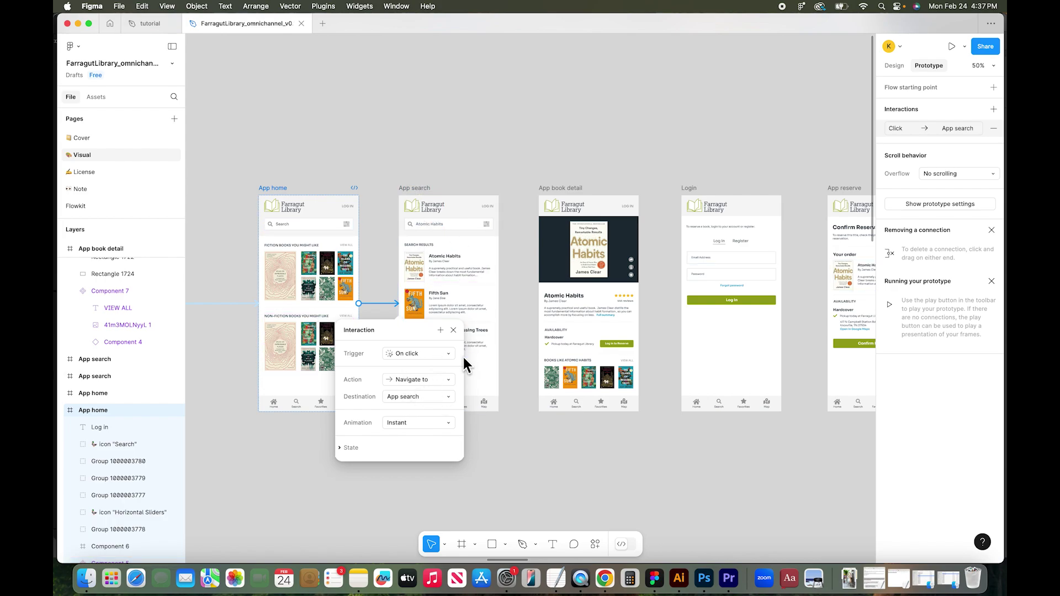
click(448, 425)
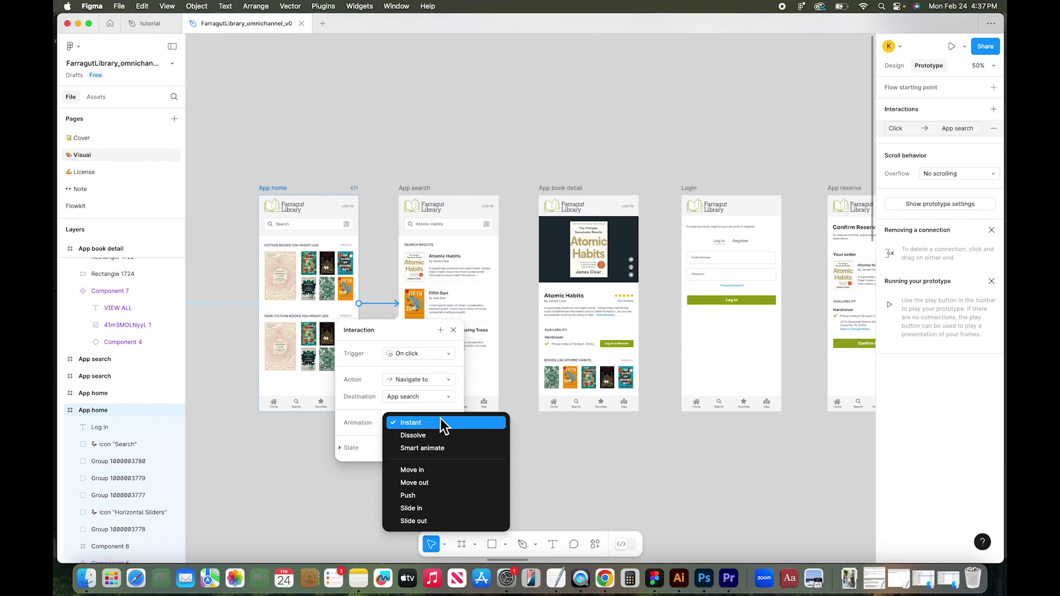
click(421, 447)
- Connect App search to the App book detail frame
click(421, 189)
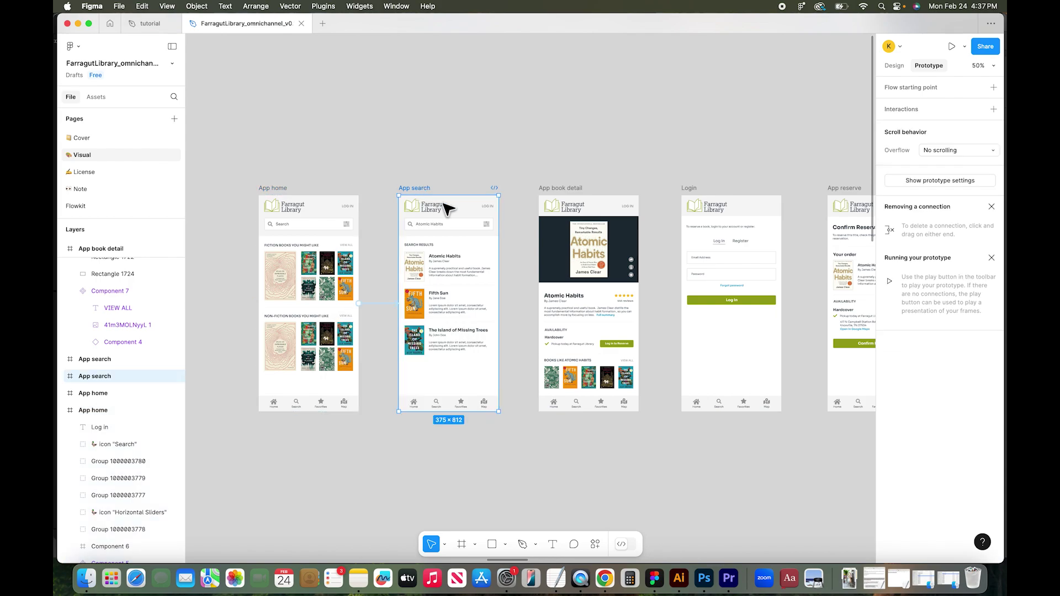
drag(498, 304, 551, 307)
click(558, 188)
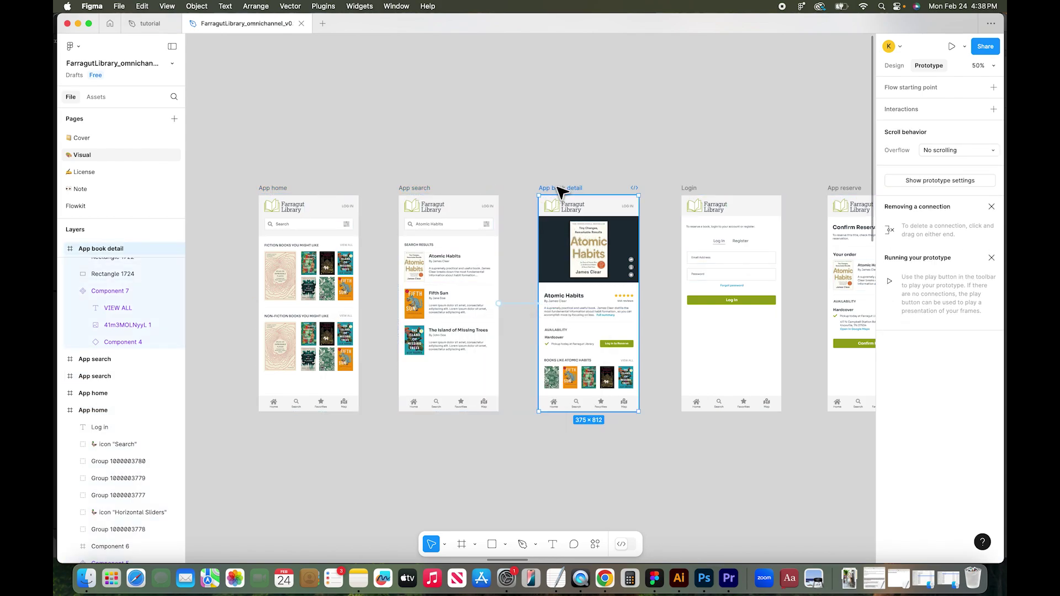
- Connect App book detail to the Login frame
scroll(559, 191, right, 4)
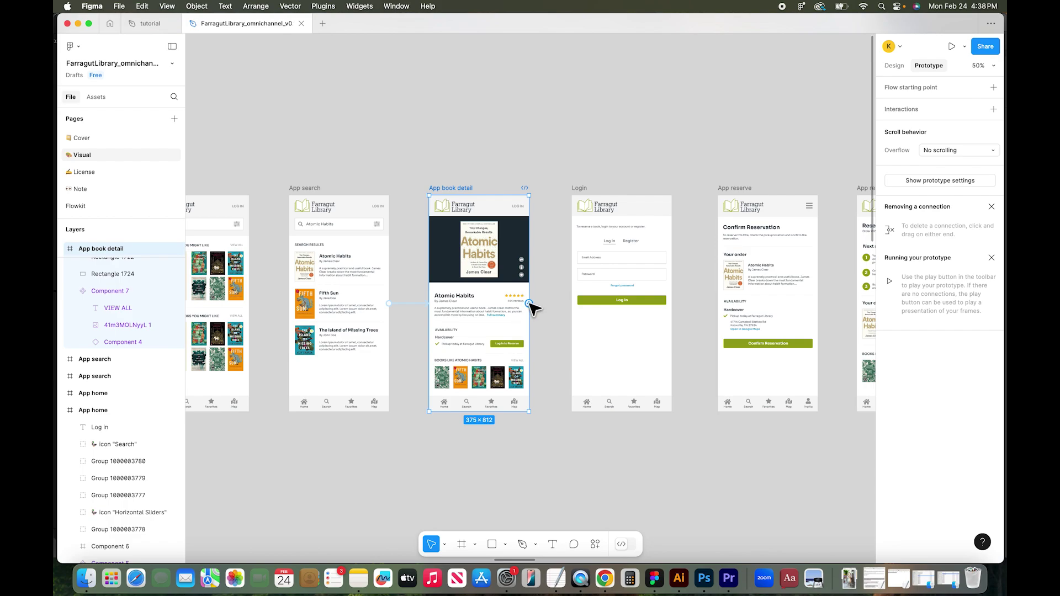
drag(530, 303, 596, 309)
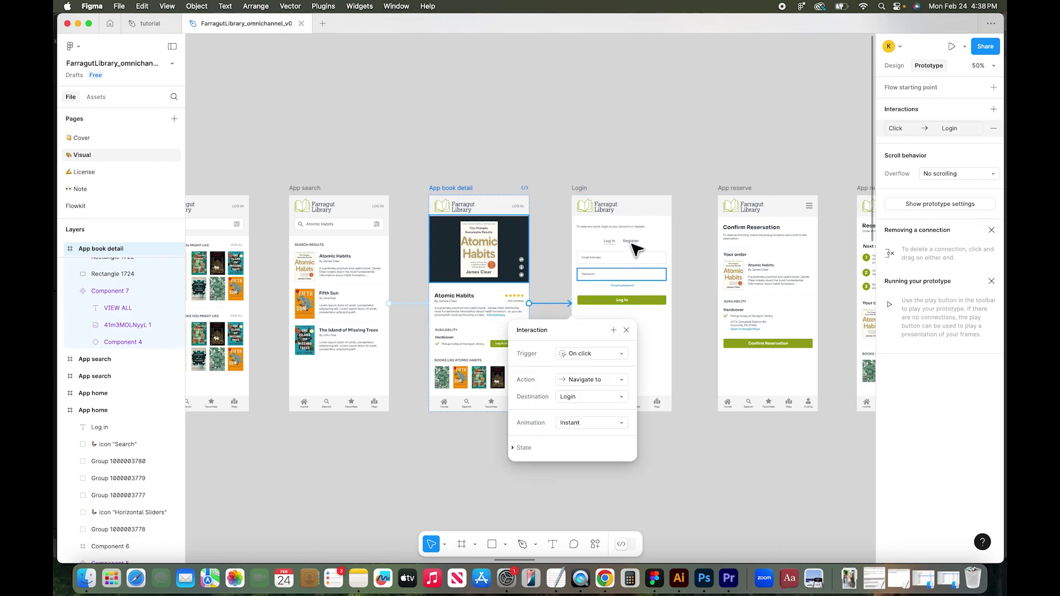
click(581, 189)
scroll(579, 197, right, 5)
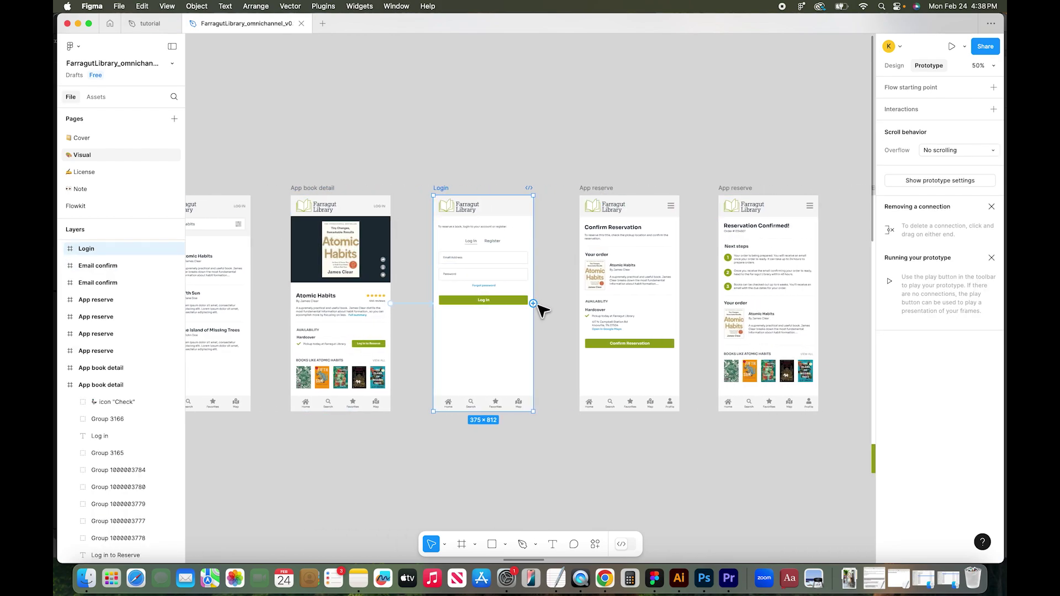
scroll(541, 311, left, 8)
click(246, 185)
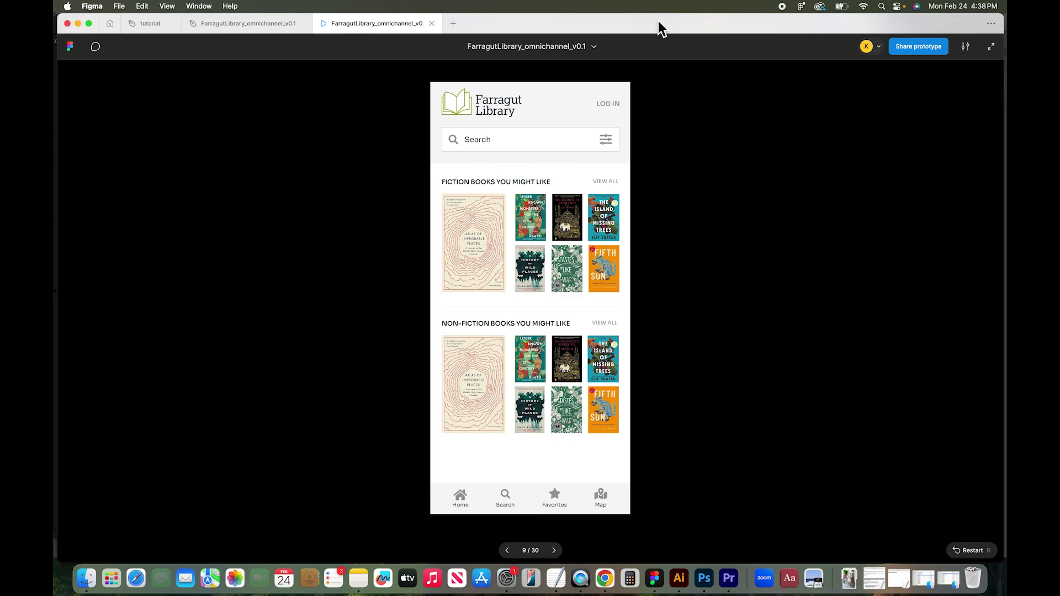
click(516, 304)
click(538, 278)
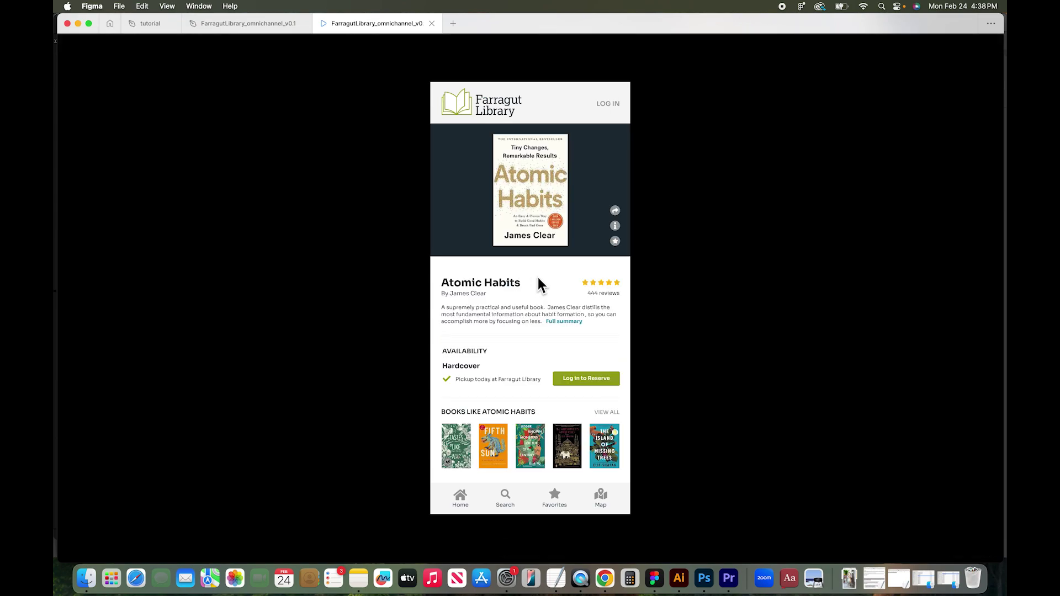
click(546, 278)
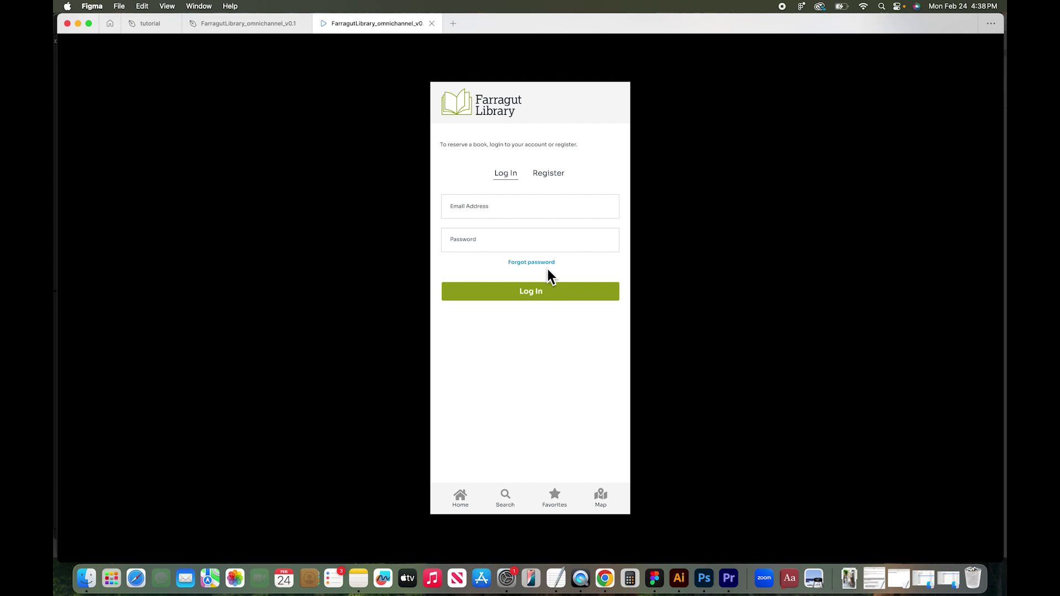
click(552, 283)
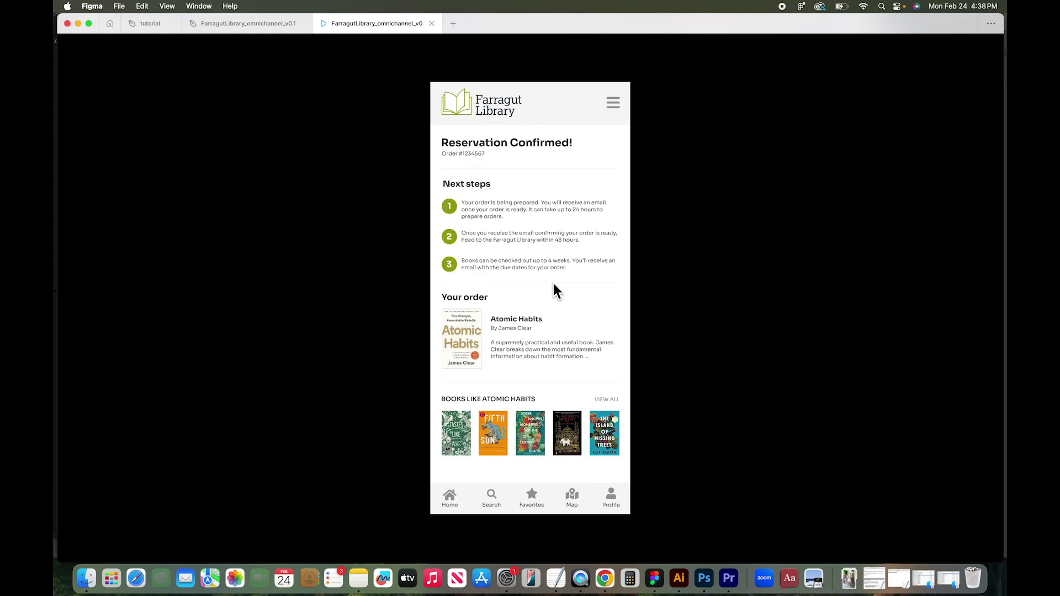
click(553, 283)
click(553, 283)
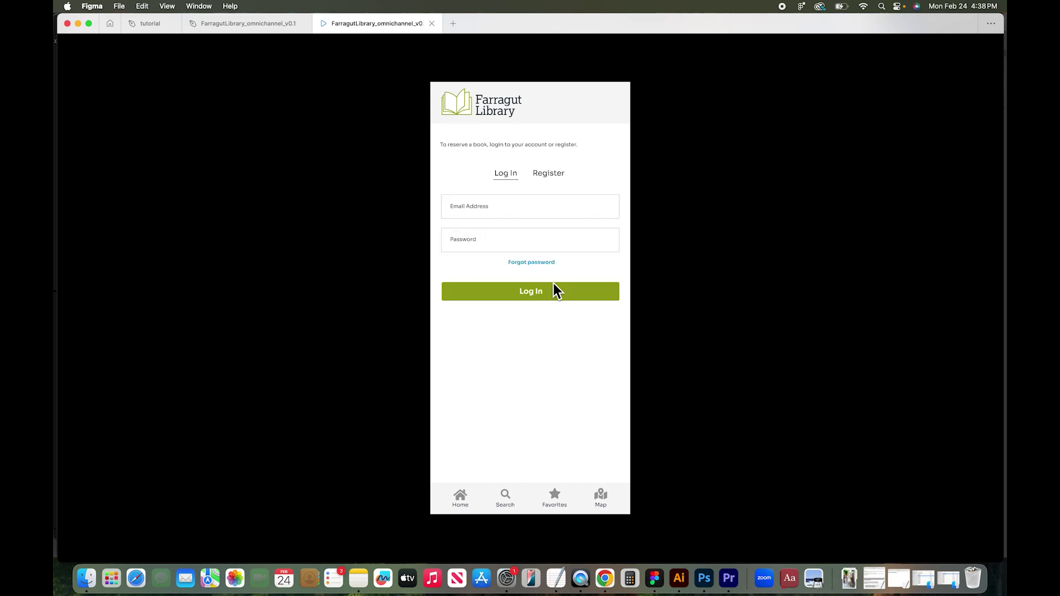
key(super+w)
click(596, 477)
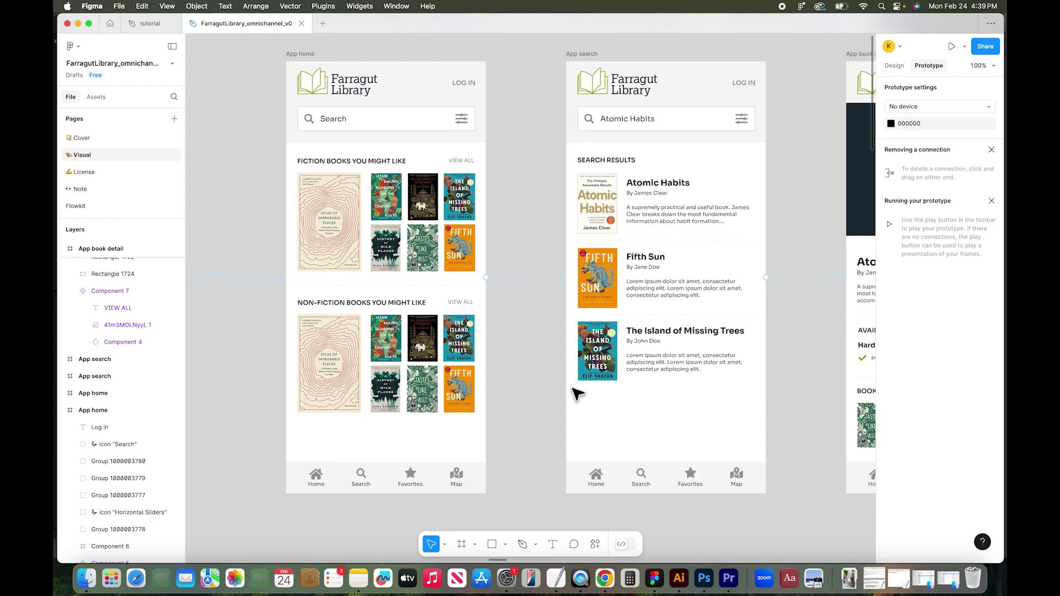
- Select the Home icons in both frames rather than their parent nav bars
key(shift+Return)
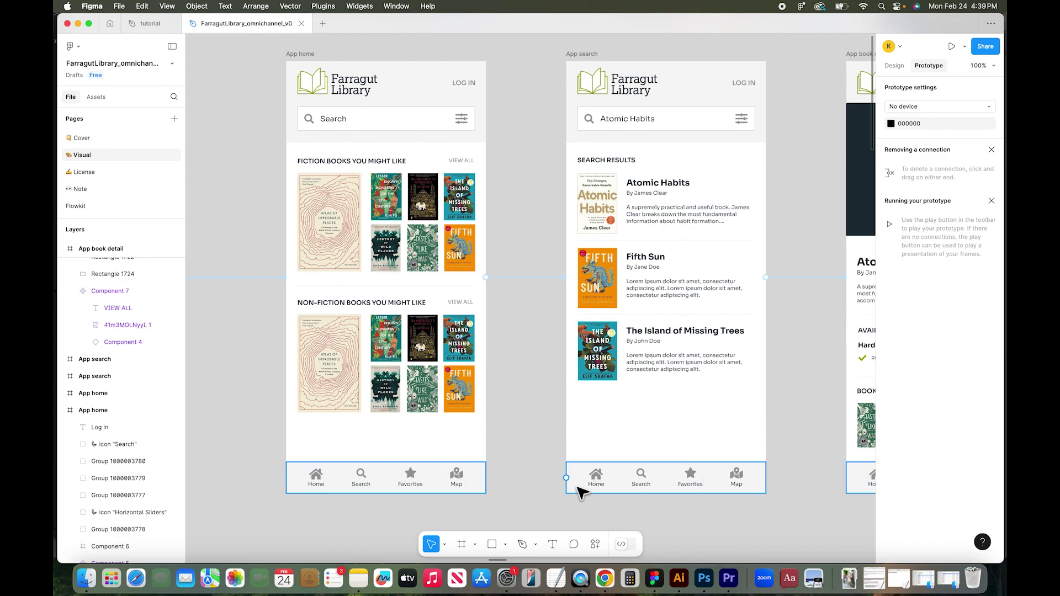
key(ctrl+z)
key(shift+Return)
key(ctrl+z)
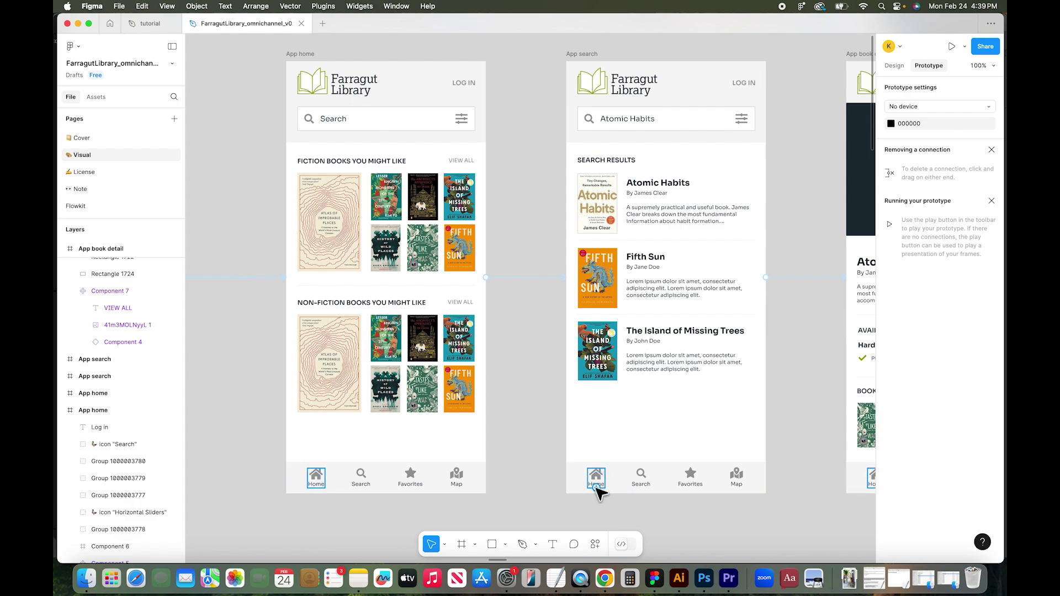
key(shift+Return)
key(super+z)
- Link the App search and book detail Home buttons back to App home
drag(588, 480, 479, 395)
scroll(739, 474, right, 5)
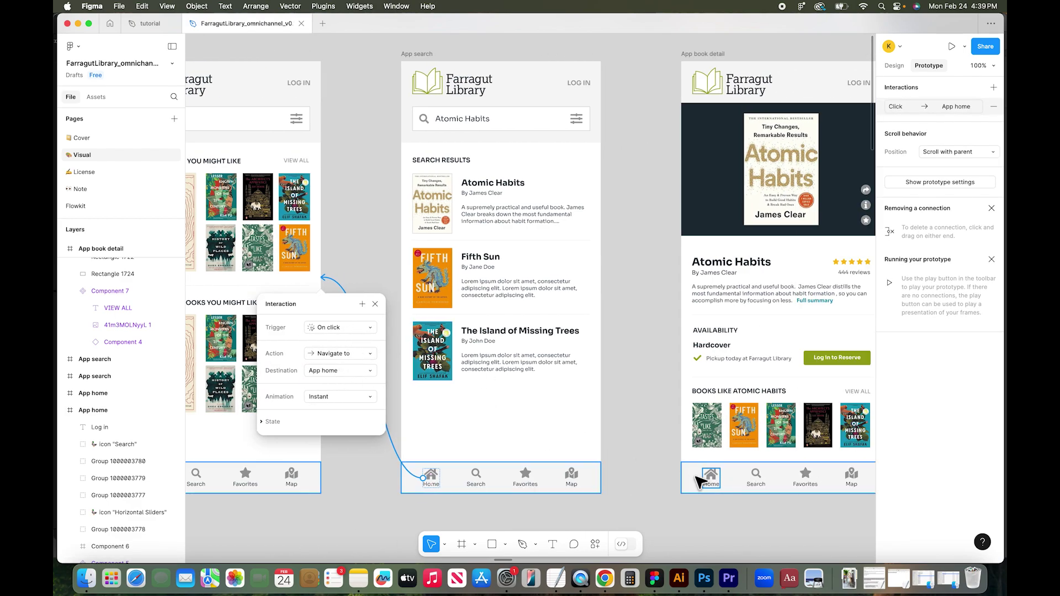
click(712, 485)
drag(703, 478, 333, 294)
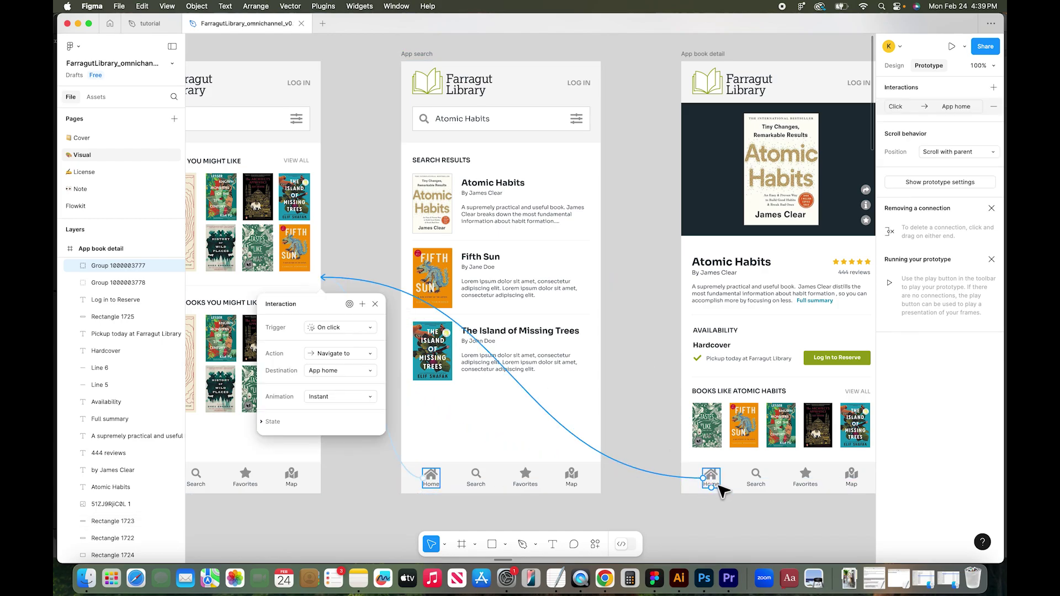
scroll(712, 488, right, 4)
scroll(716, 492, right, 8)
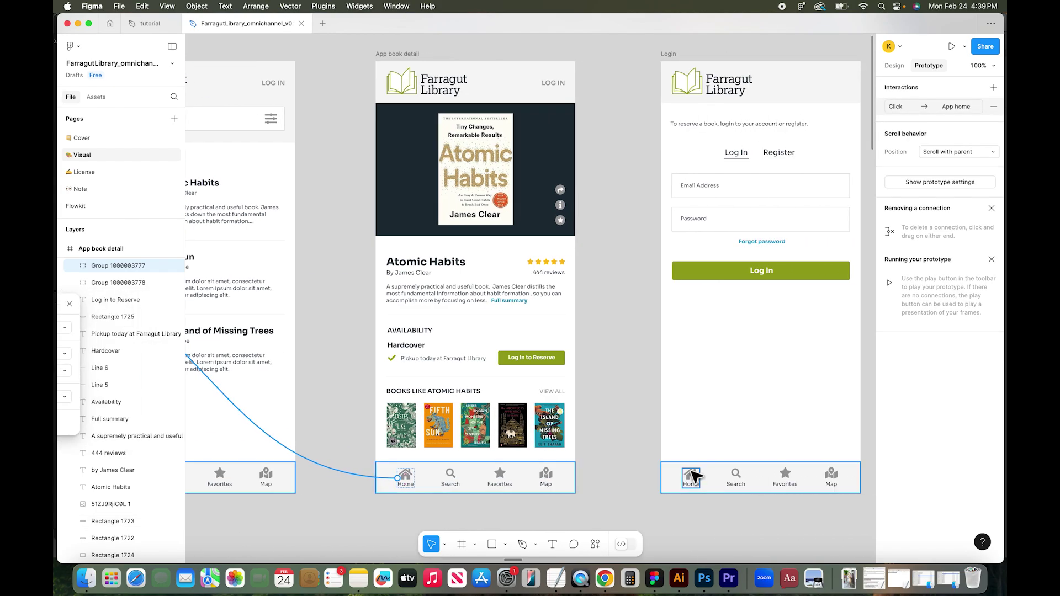
key(minus)
scroll(475, 419, left, 5)
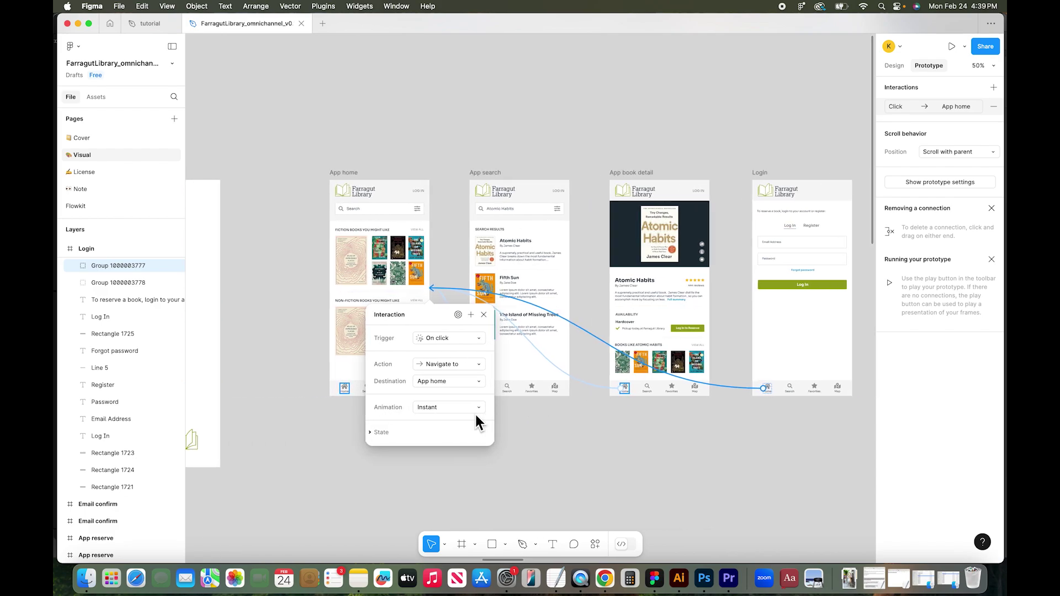
click(480, 421)
key(plus)
click(338, 53)
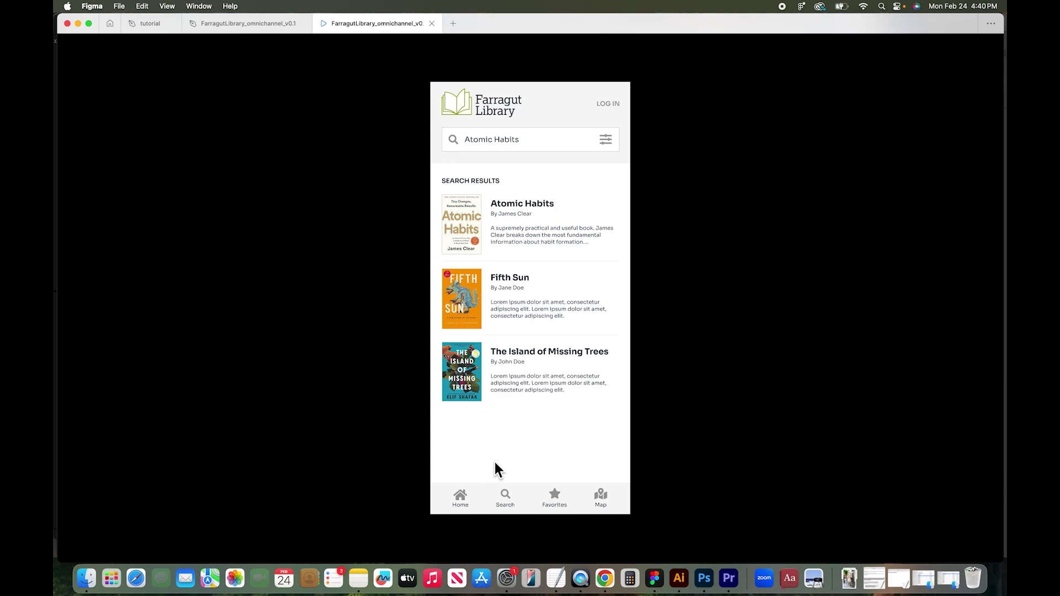
click(463, 497)
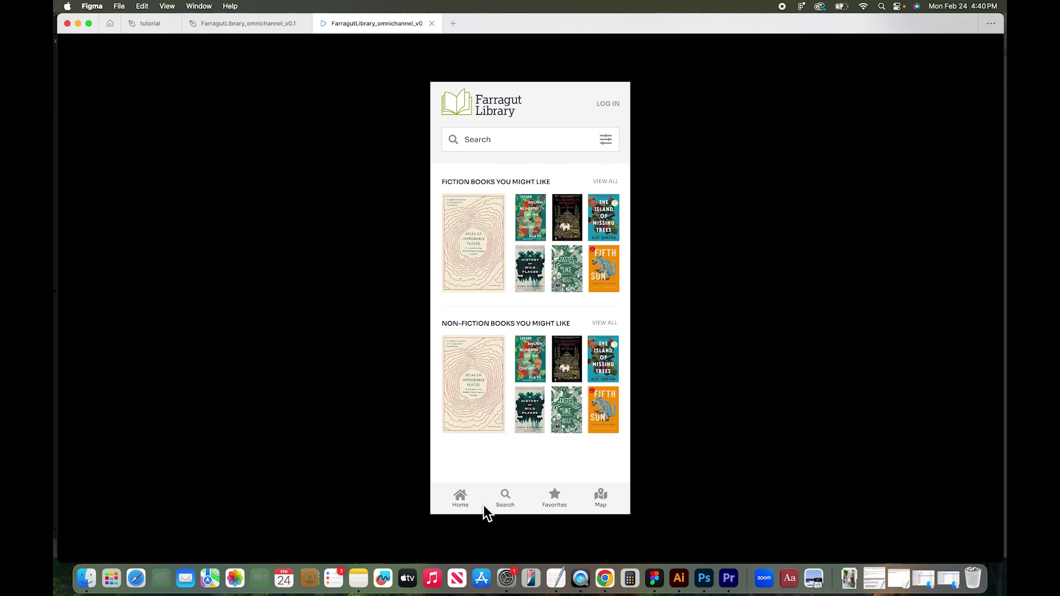
click(504, 498)
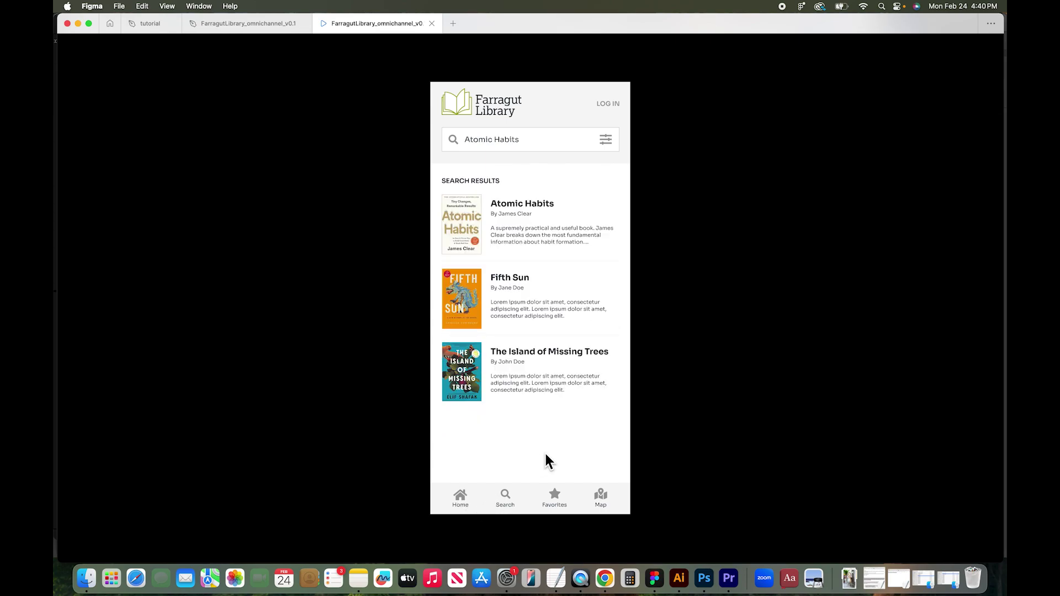
click(462, 500)
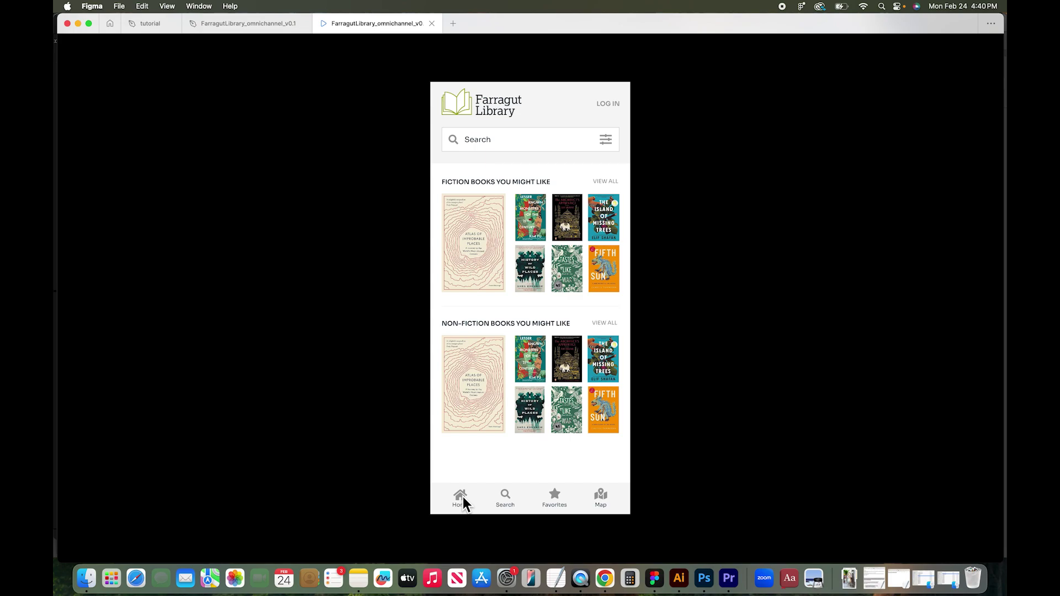
key(super+w)
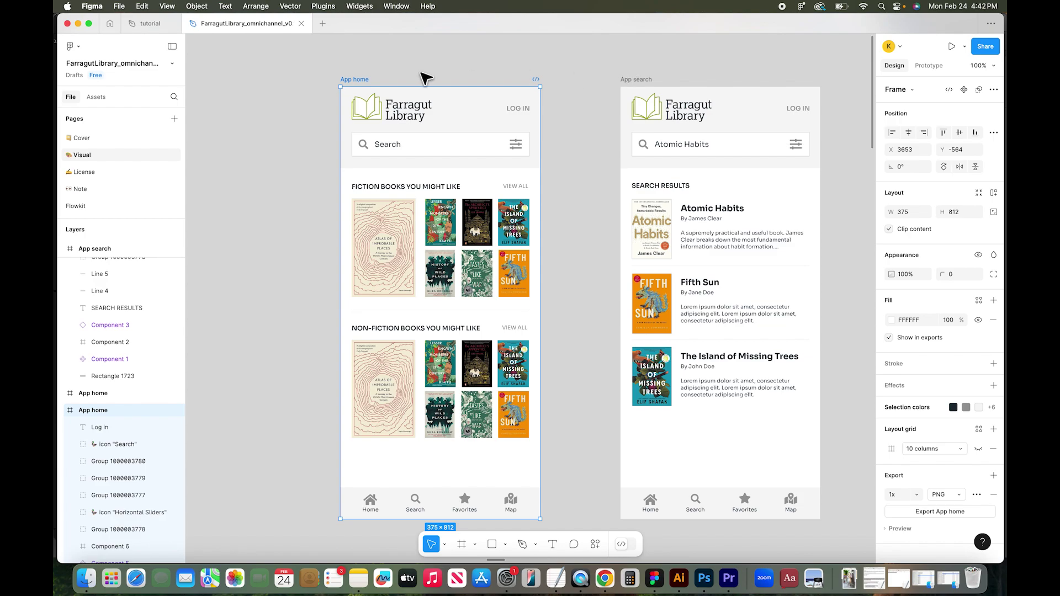
- Set the prototype preview device to iPhone 13 mini
scroll(343, 78, down, 1)
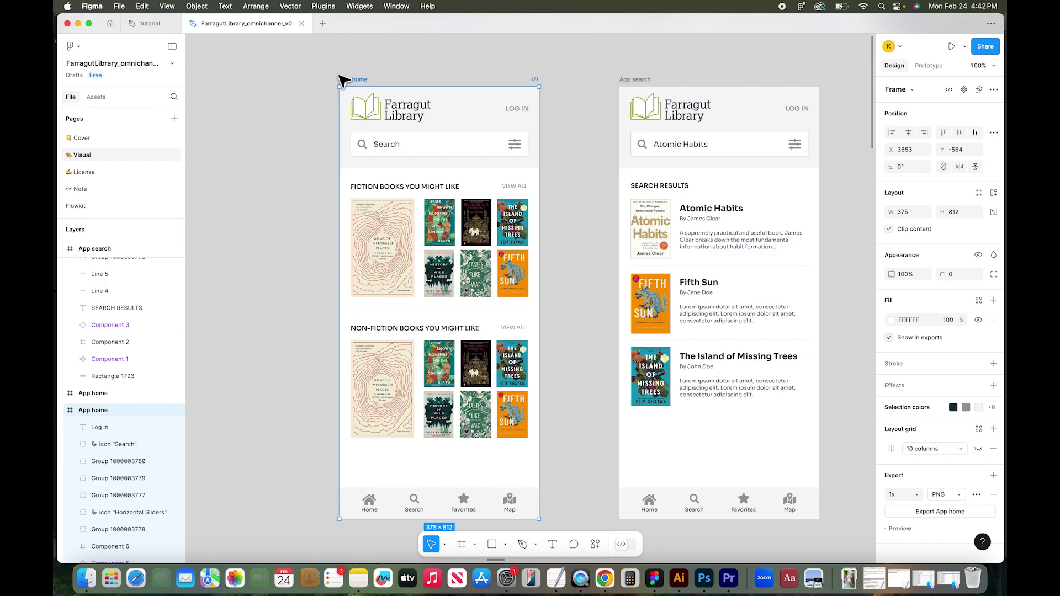
click(930, 66)
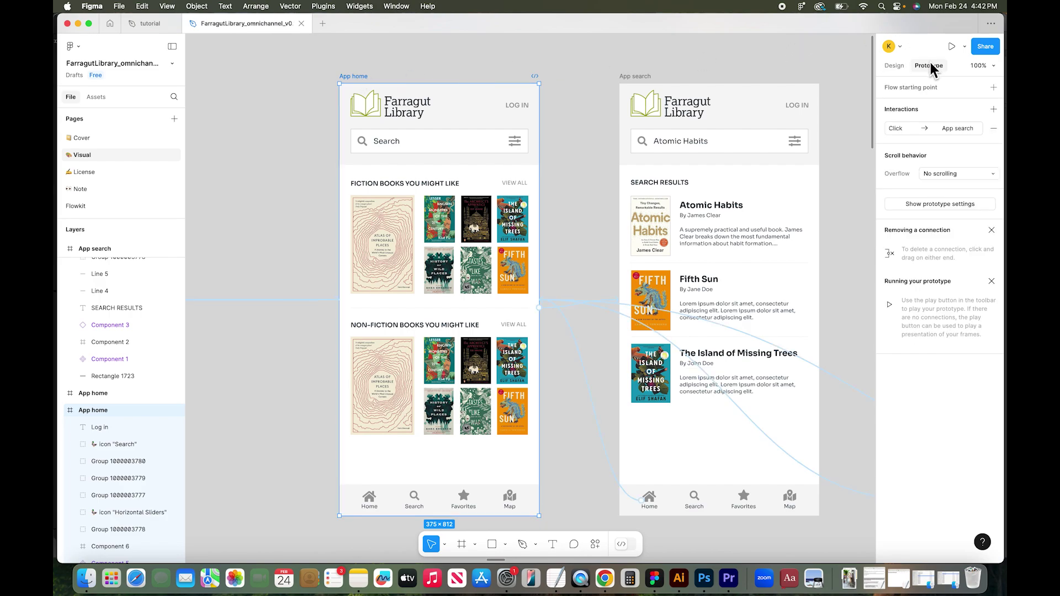
click(934, 201)
click(910, 102)
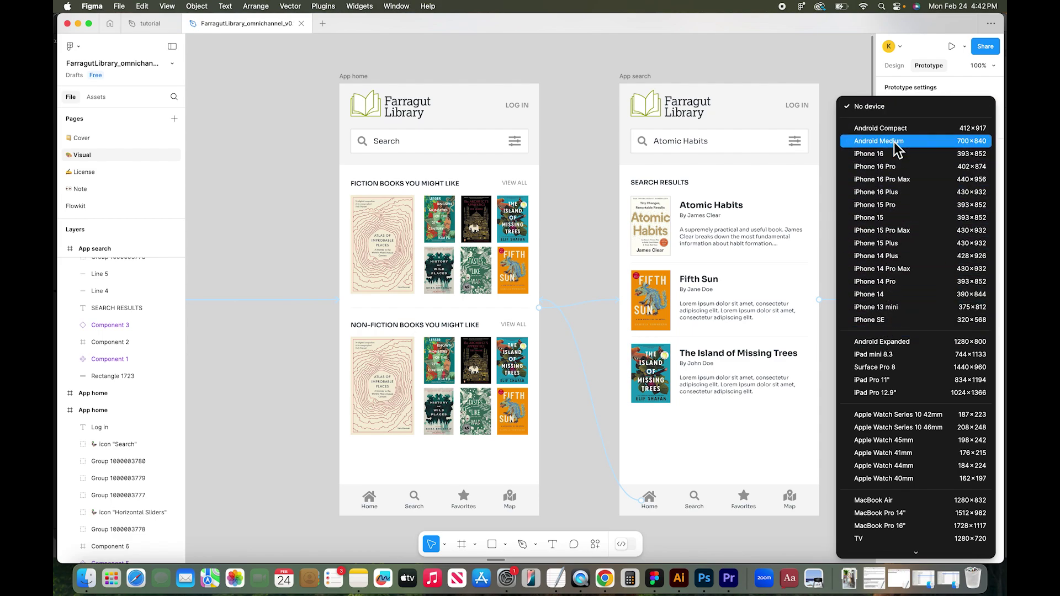
scroll(900, 146, down, 1)
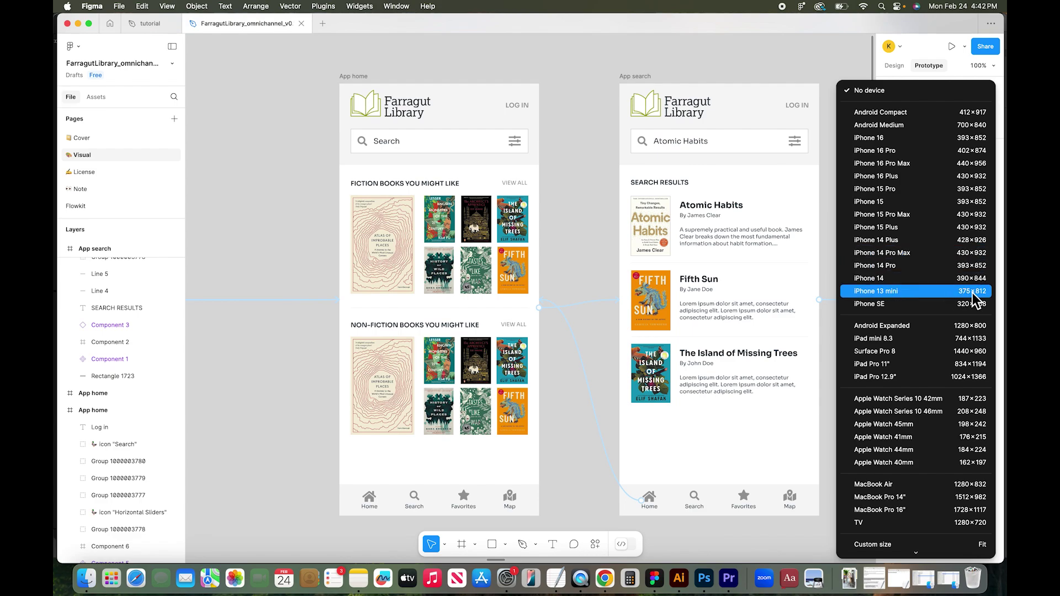
click(878, 290)
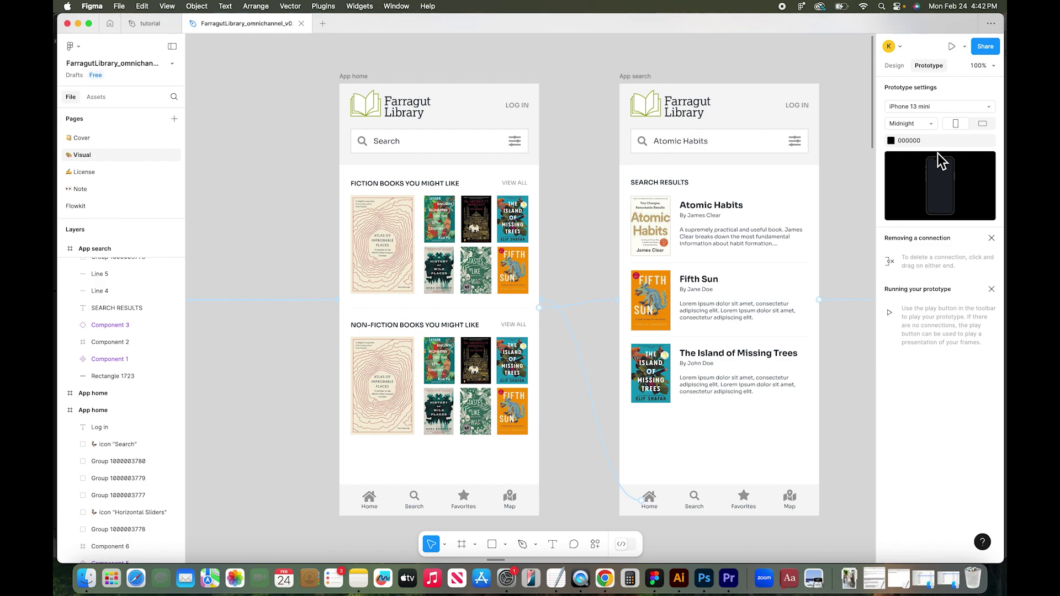
- Start the prototype preview from the App home frame
click(952, 46)
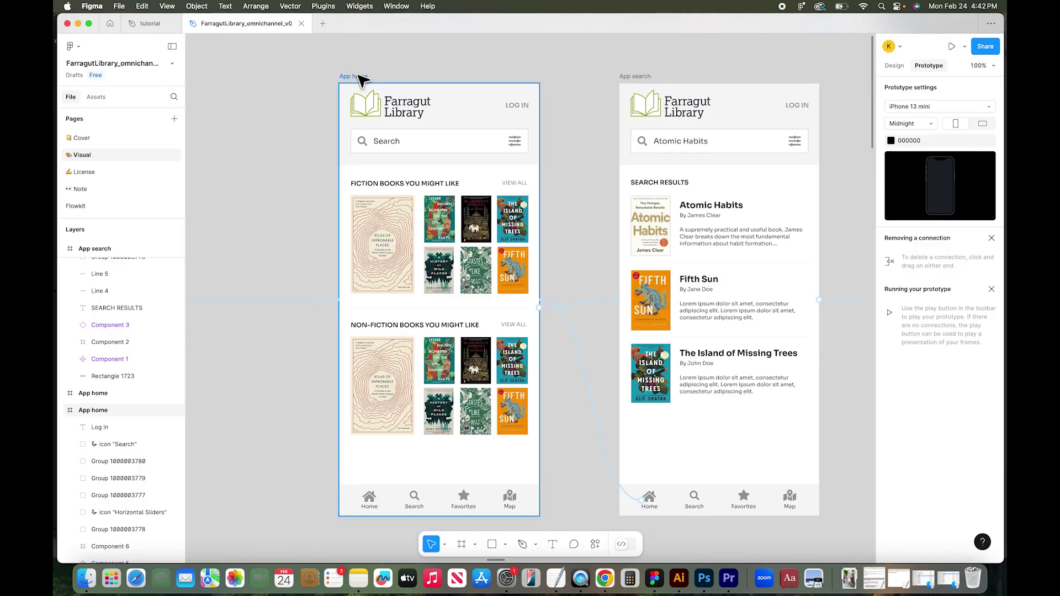
click(359, 77)
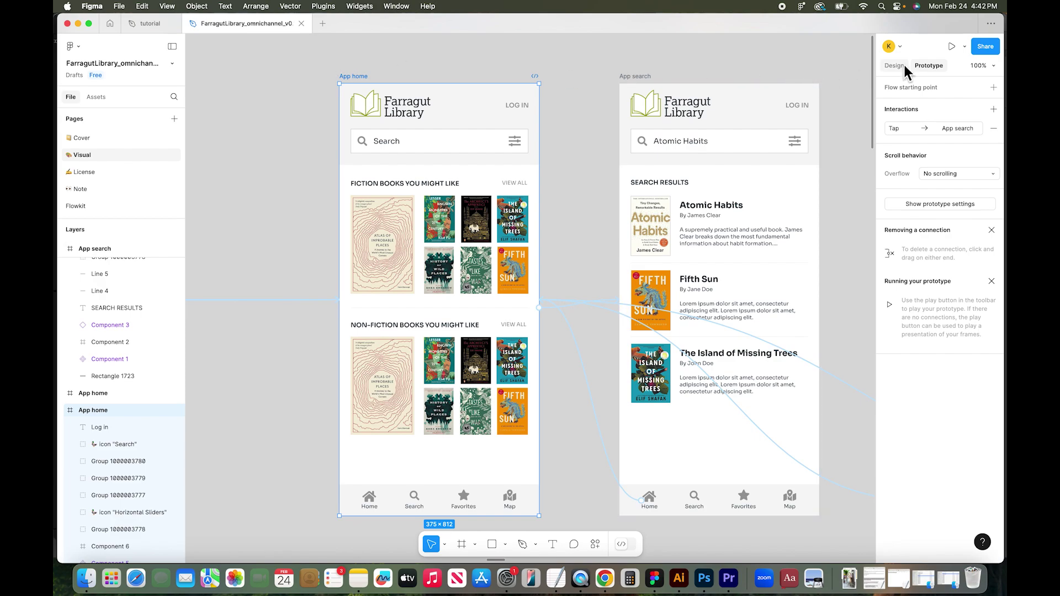
click(952, 46)
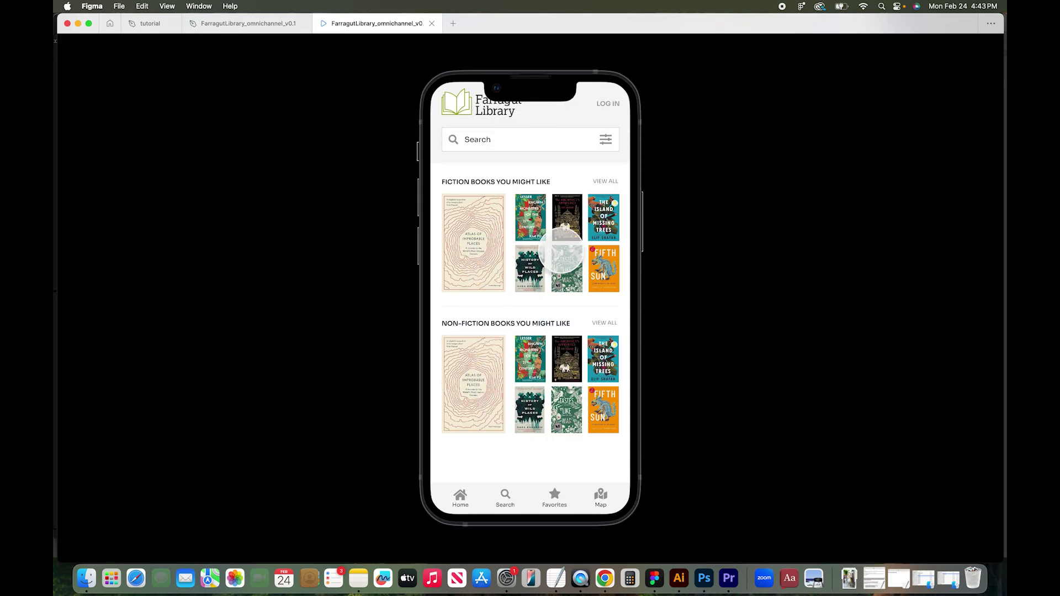
- Advance the preview from the home screen to the Atomic Habits search results
click(561, 254)
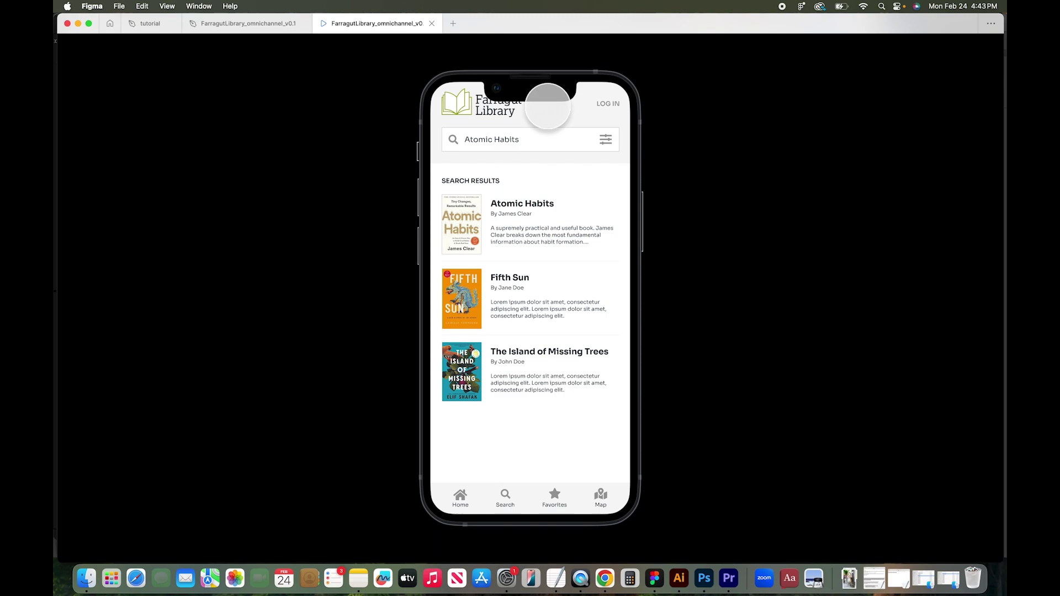
- Switch from the presentation tab back to the design file editor
key(ctrl+shift+Tab)
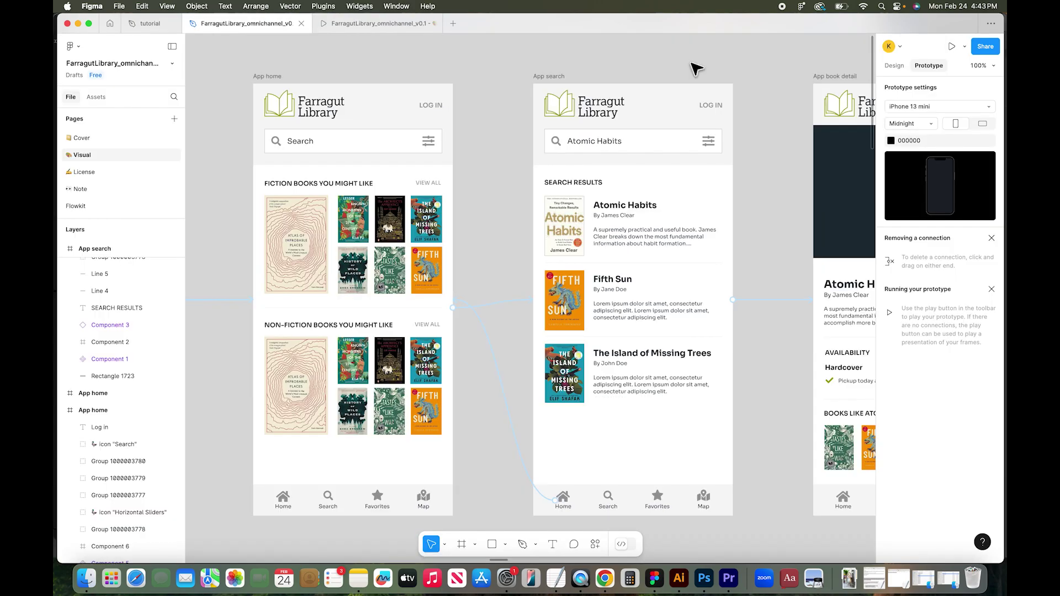